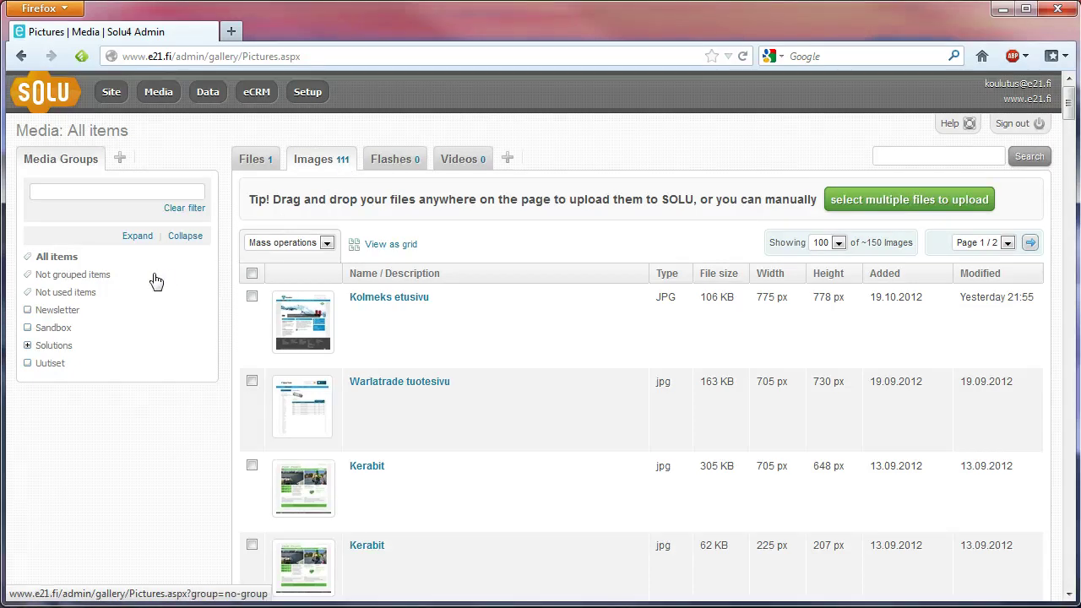
- View the images in the Newsletter and Sandbox media groups, and return to all items
{"action": "left_click", "coordinate": [50, 314]}
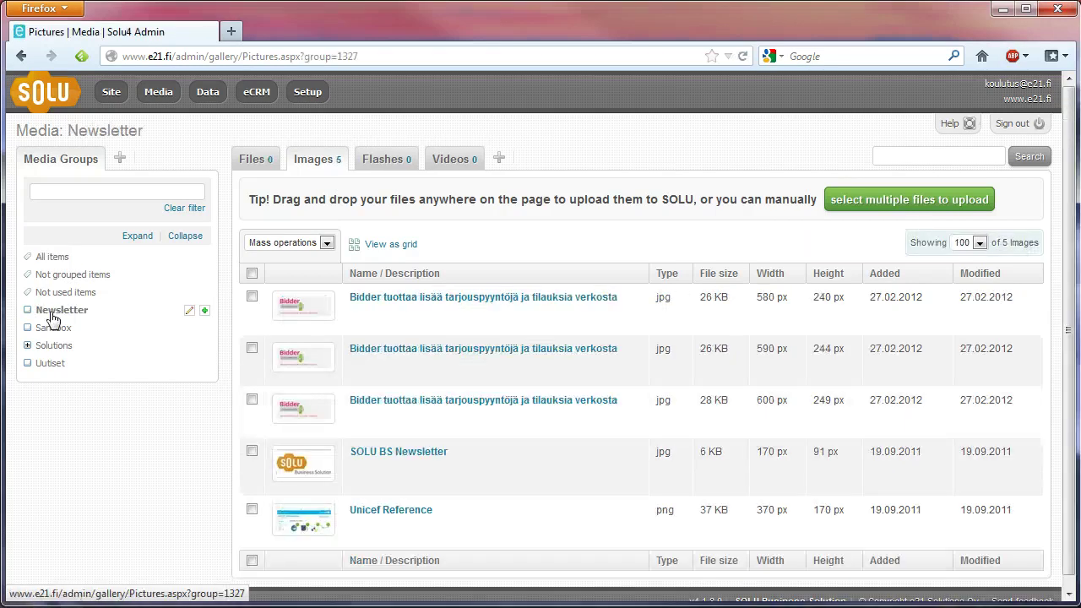
{"action": "left_click", "coordinate": [52, 332]}
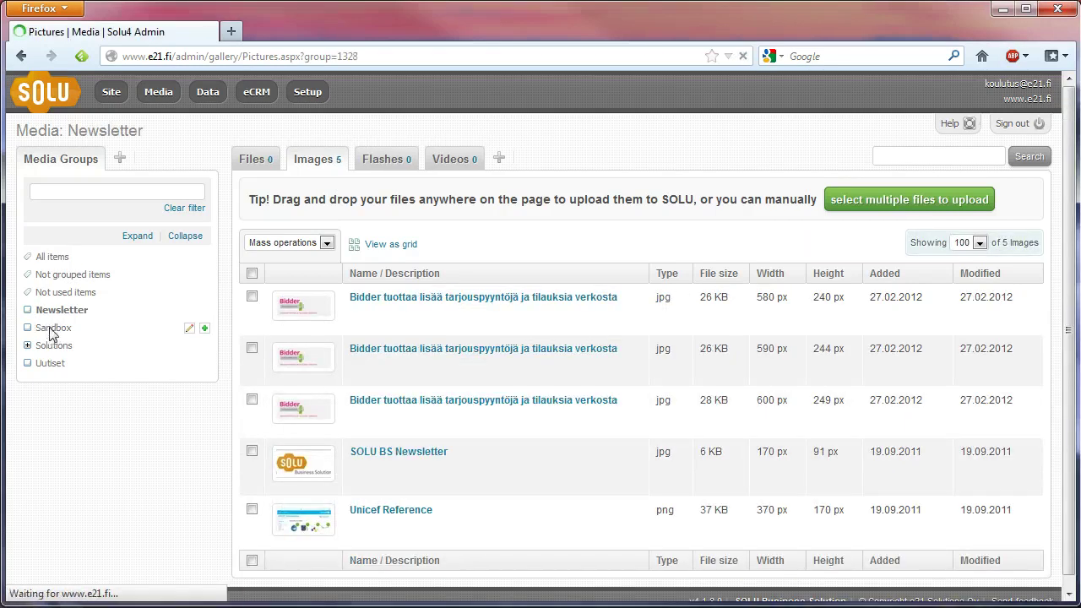
{"action": "left_click", "coordinate": [53, 257]}
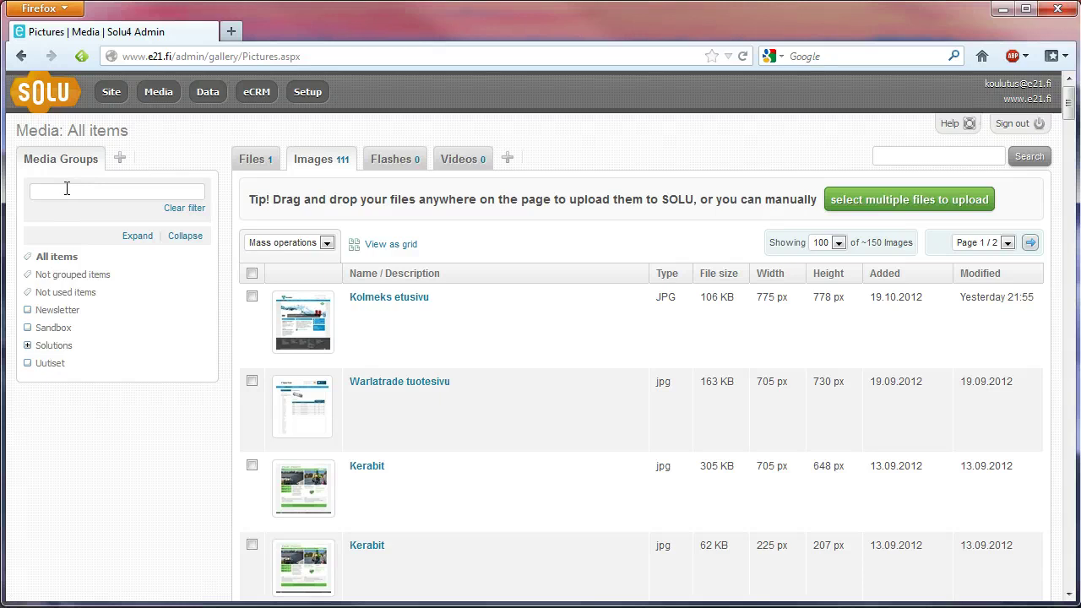
- Filter the media groups by "san", clear the filter, and expand and collapse the whole group tree
{"action": "left_click", "coordinate": [66, 188]}
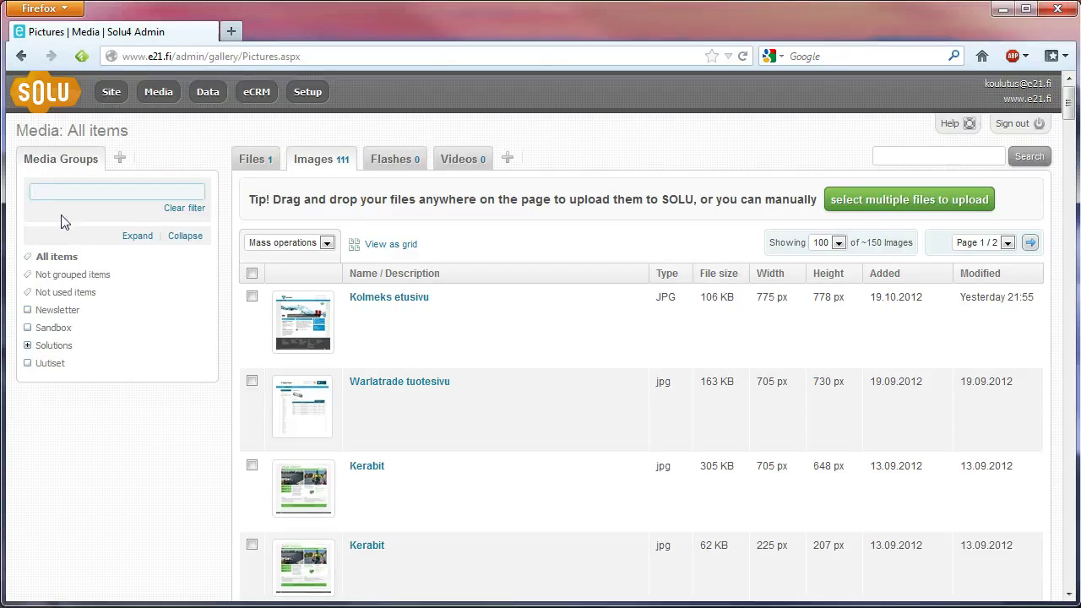
{"action": "type", "text": "san"}
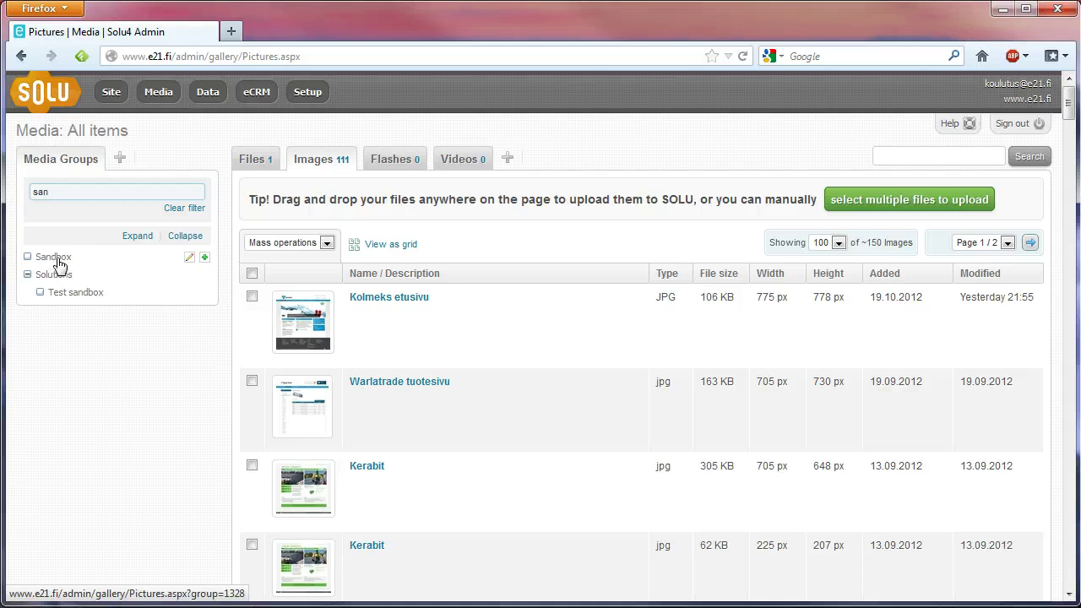
{"action": "left_click", "coordinate": [179, 213]}
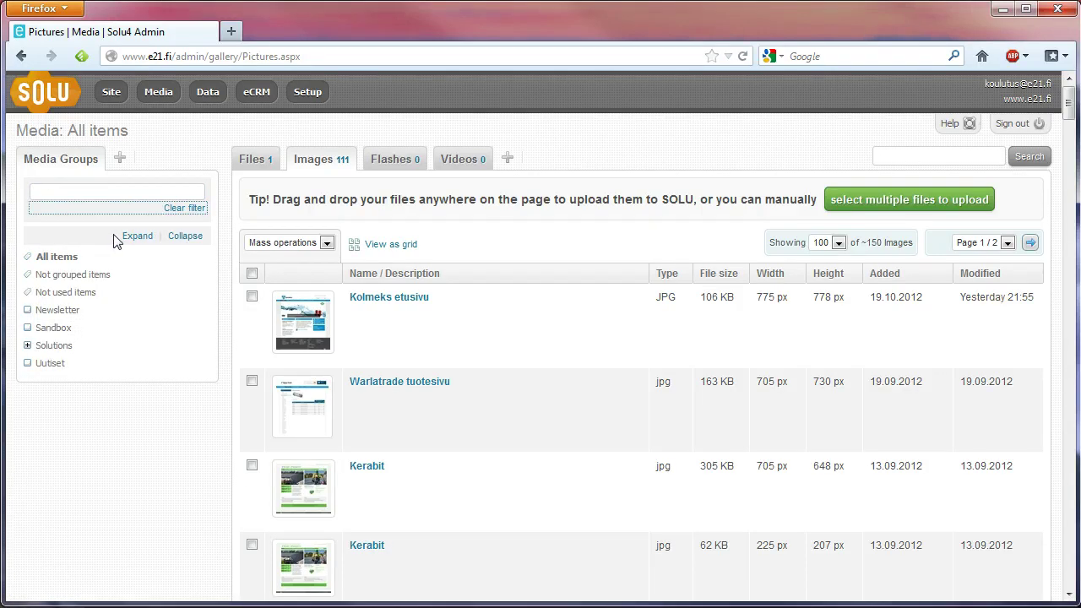
{"action": "left_click", "coordinate": [144, 238]}
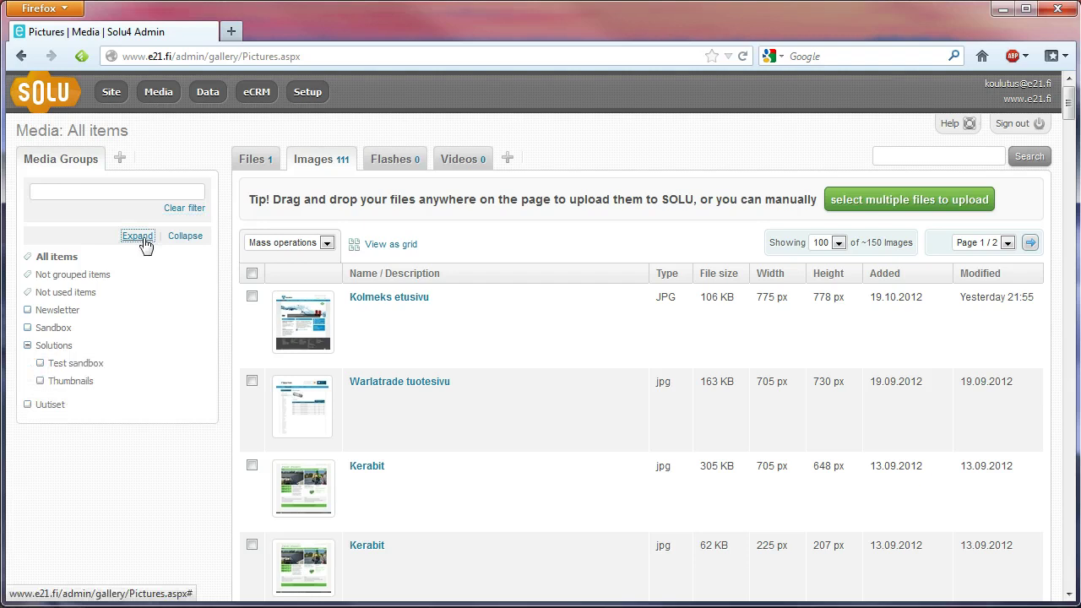
{"action": "left_click", "coordinate": [186, 239]}
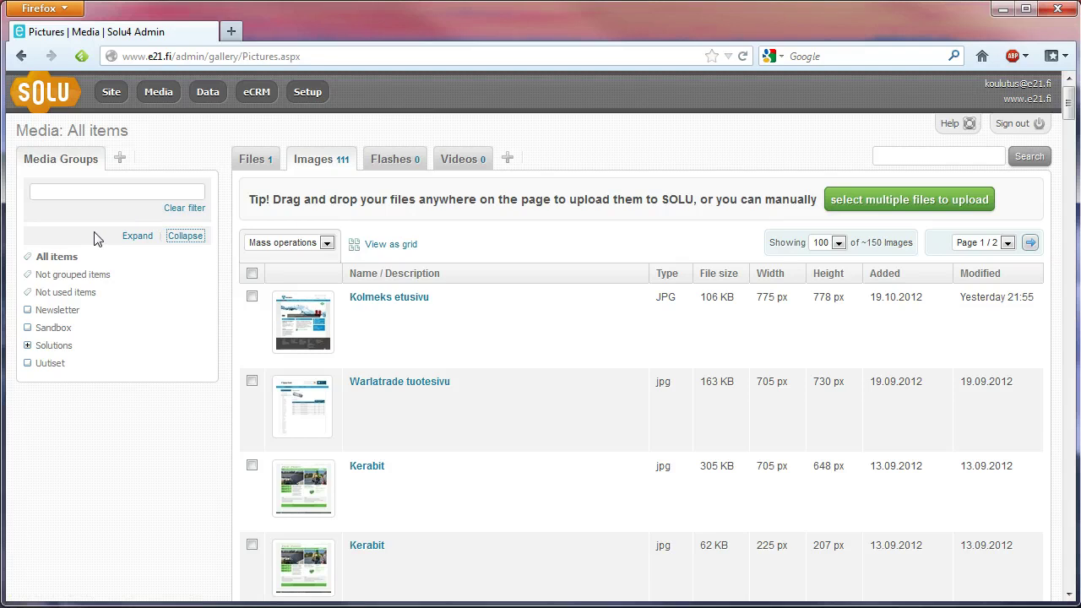
- View the not grouped items and the not used items, and return to the list of all items
{"action": "left_click", "coordinate": [84, 283]}
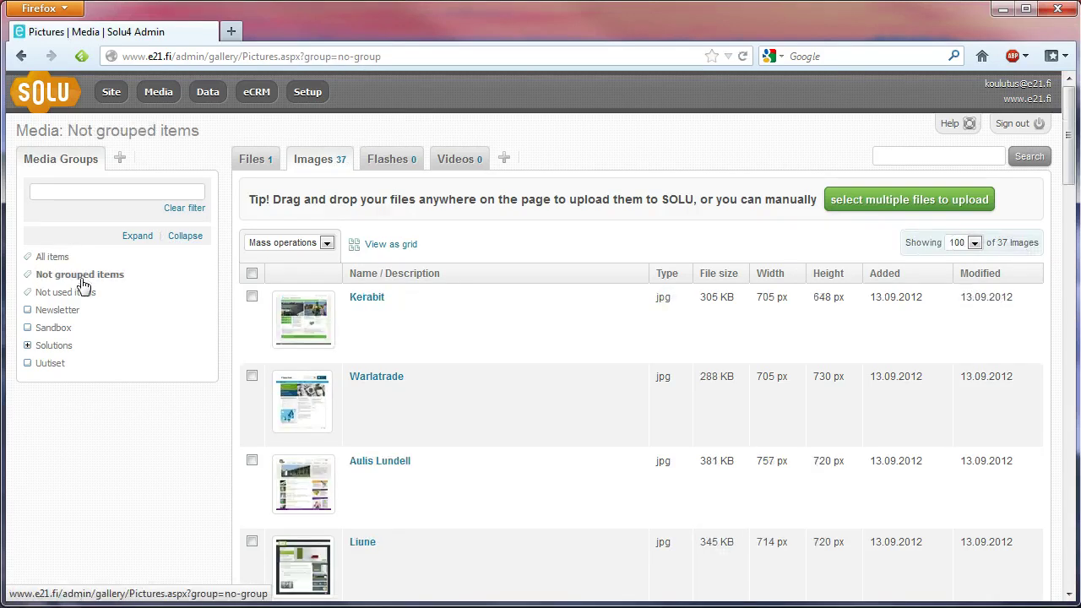
{"action": "left_click", "coordinate": [81, 297]}
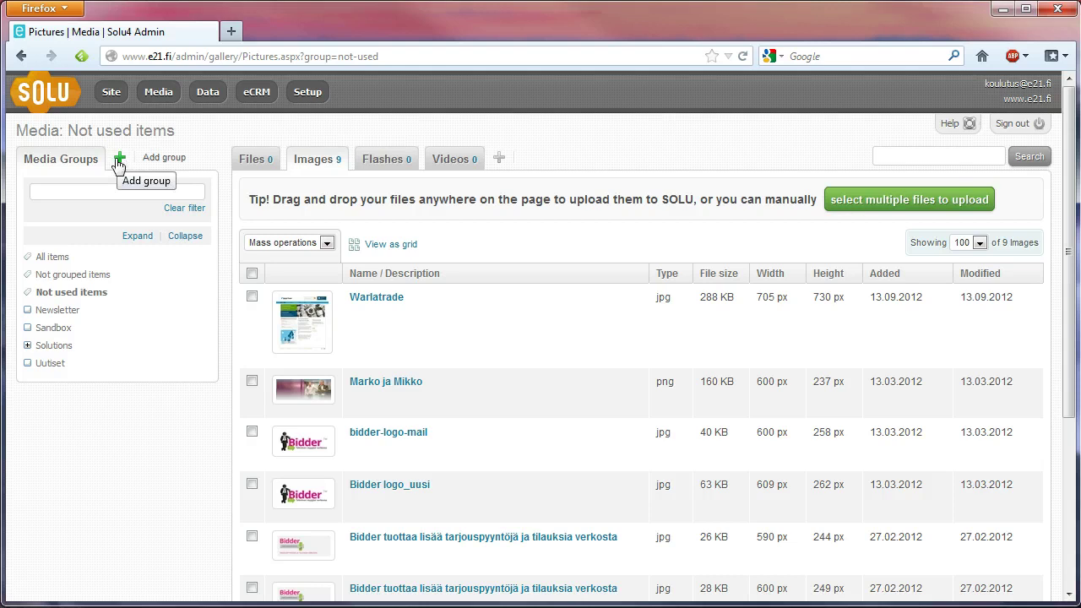
{"action": "mouse_move", "coordinate": [126, 333]}
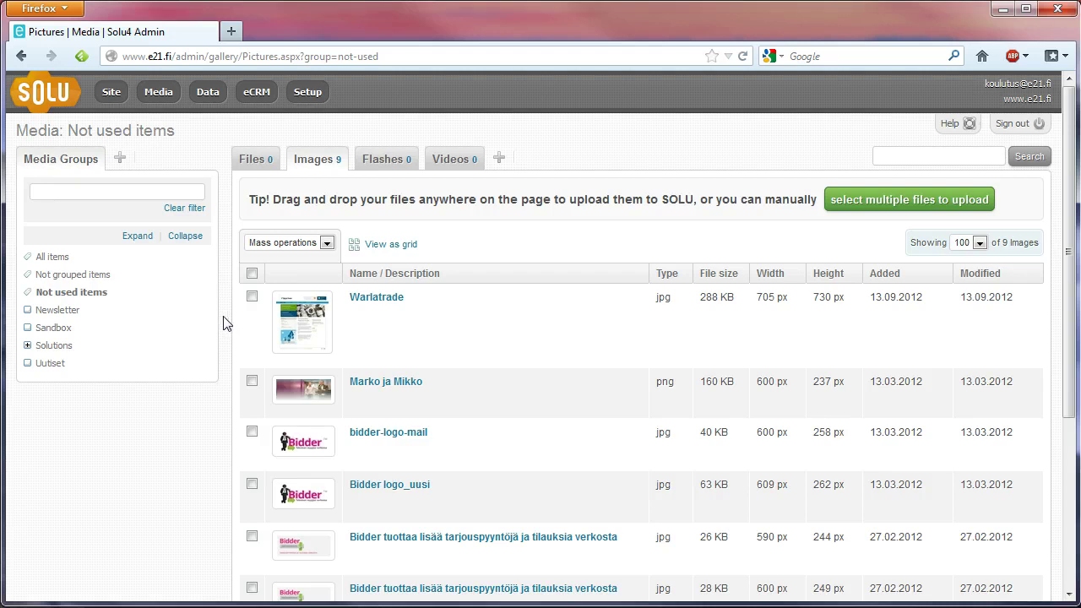
{"action": "left_click", "coordinate": [50, 262]}
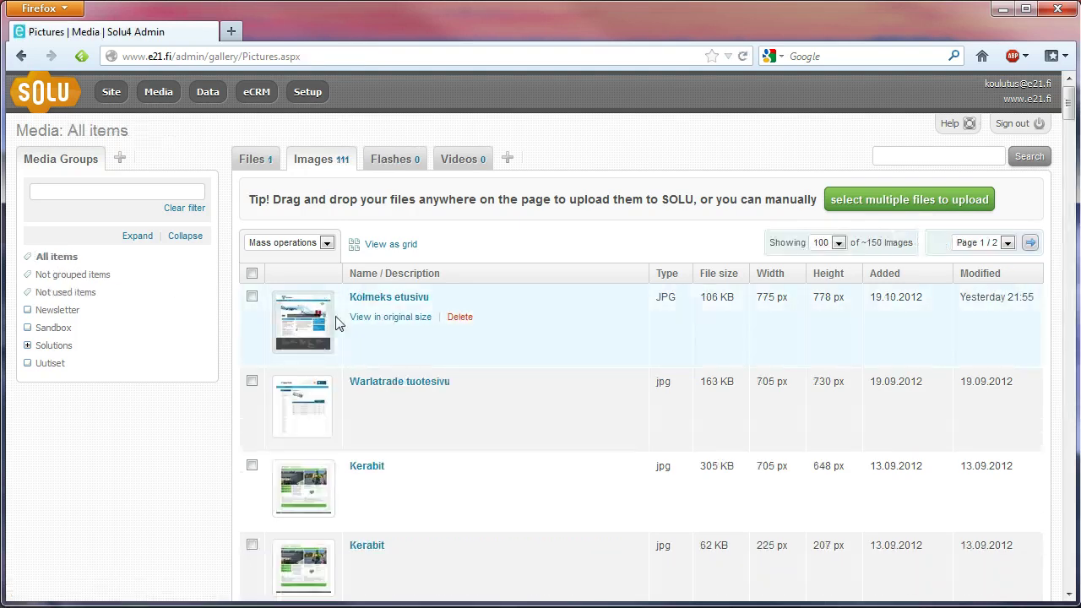
- Examine the Kolmeks etusivu image's details and file path, and open the Testisivu page where it is used
{"action": "left_click", "coordinate": [400, 301]}
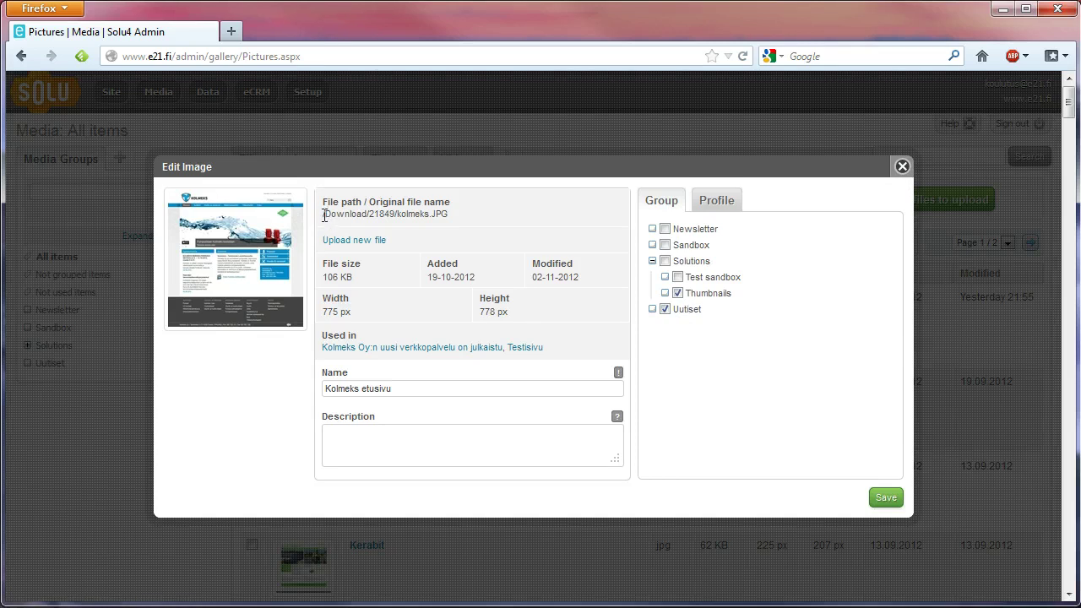
{"action": "left_click_drag", "start_coordinate": [323, 217], "coordinate": [469, 224]}
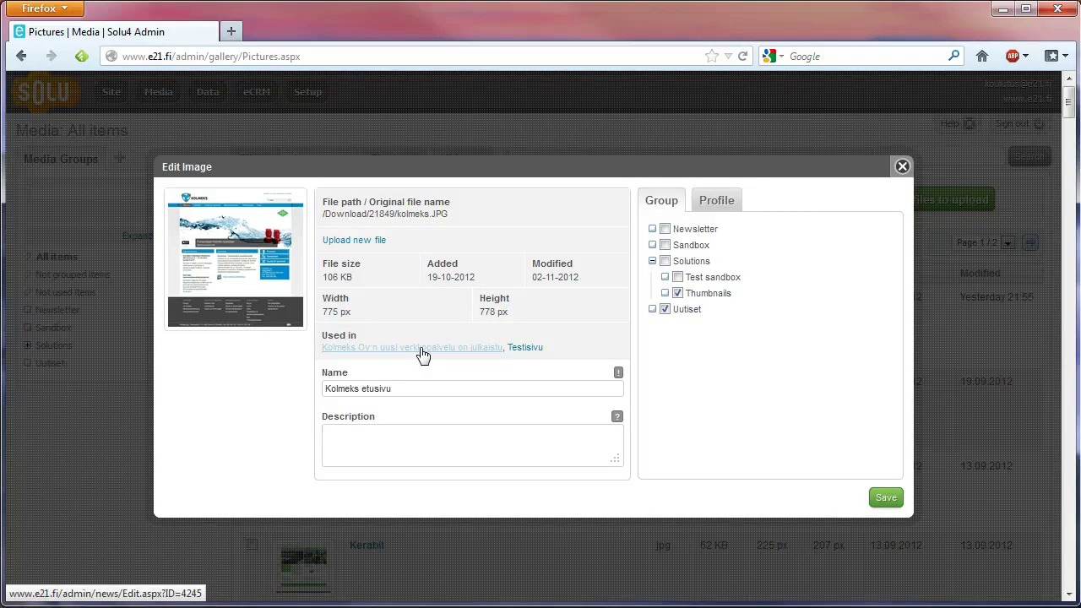
{"action": "left_click", "coordinate": [539, 359]}
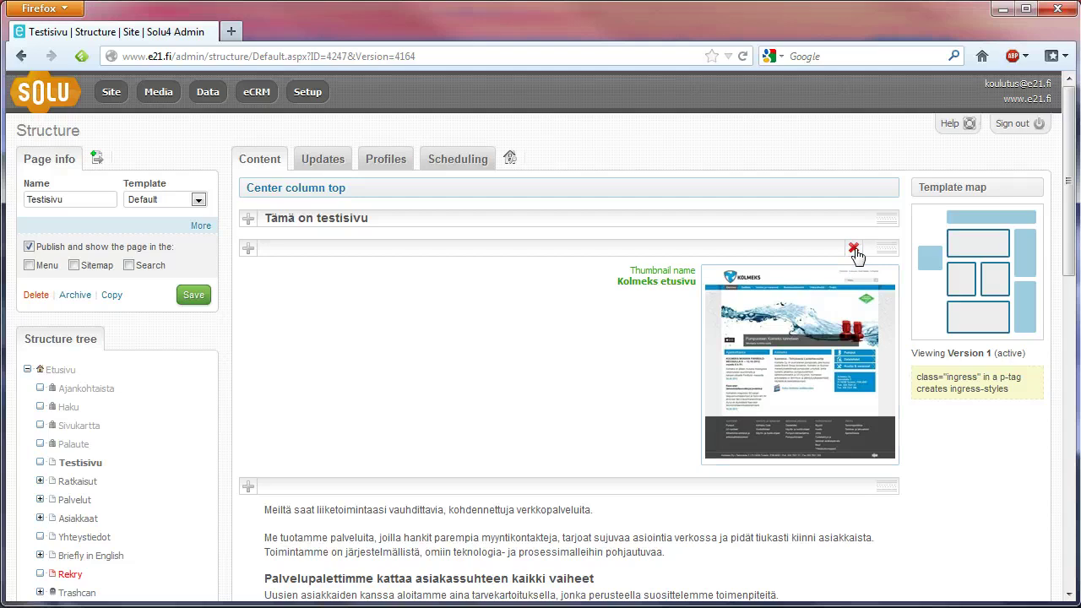
- Return to the image gallery, review the Kolmeks etusivu image's name, description and group settings, and close its details without saving
{"action": "left_click", "coordinate": [21, 57]}
{"action": "left_click", "coordinate": [382, 299]}
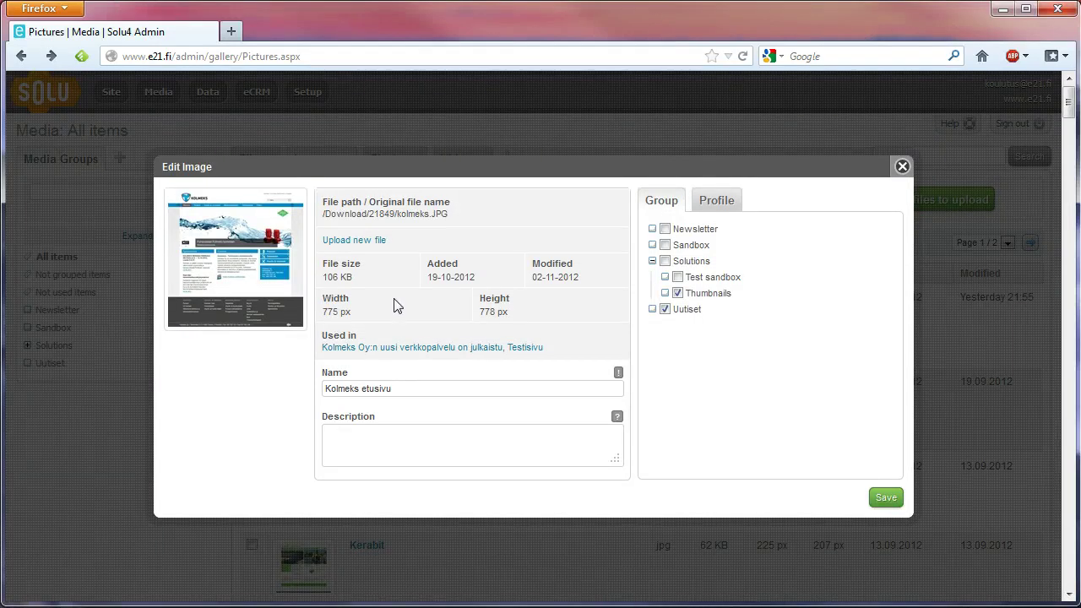
{"action": "left_click", "coordinate": [419, 391]}
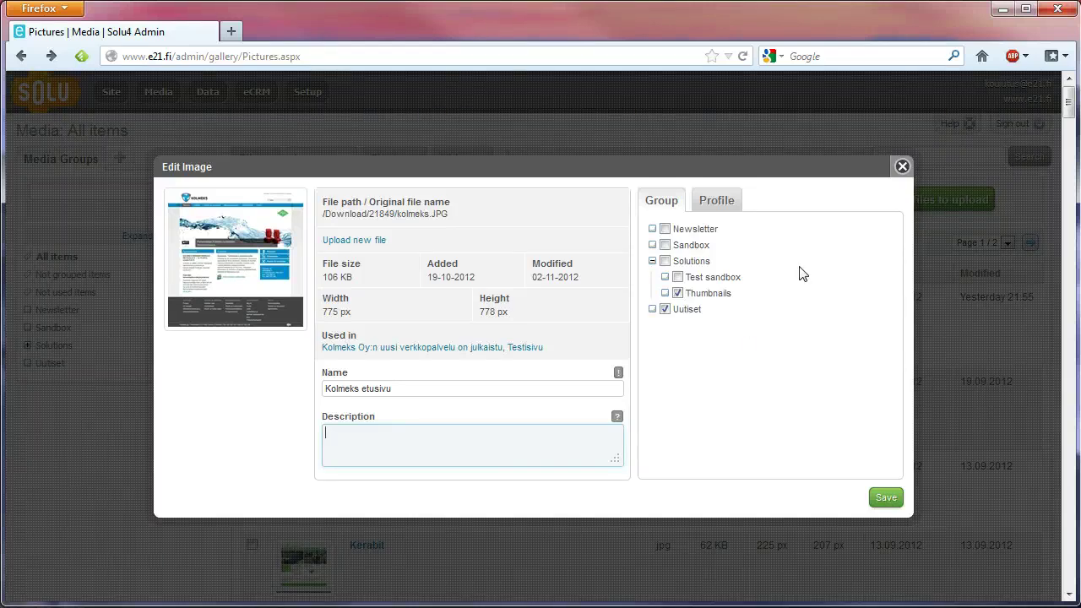
{"action": "left_click", "coordinate": [902, 166]}
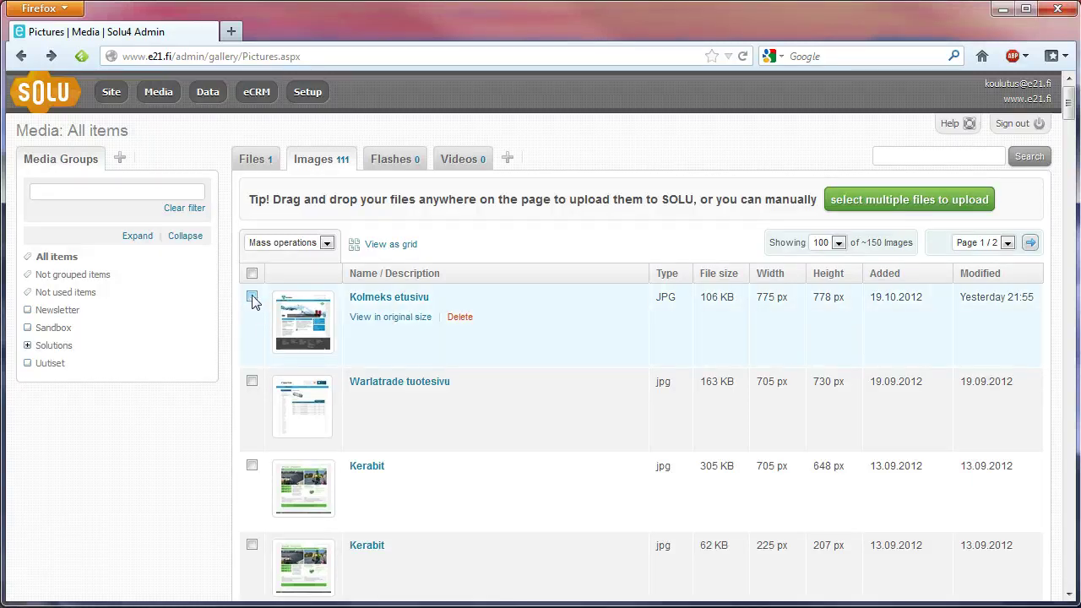
- Sort the image list by name in ascending order, and reverse it to descending order
{"action": "left_click", "coordinate": [380, 278]}
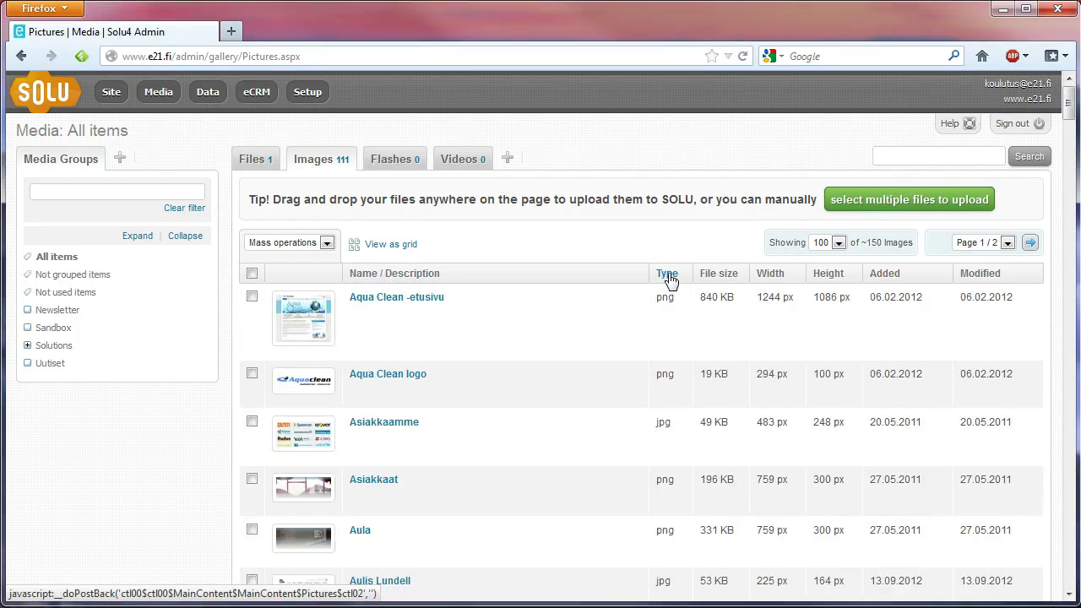
{"action": "left_click", "coordinate": [422, 279]}
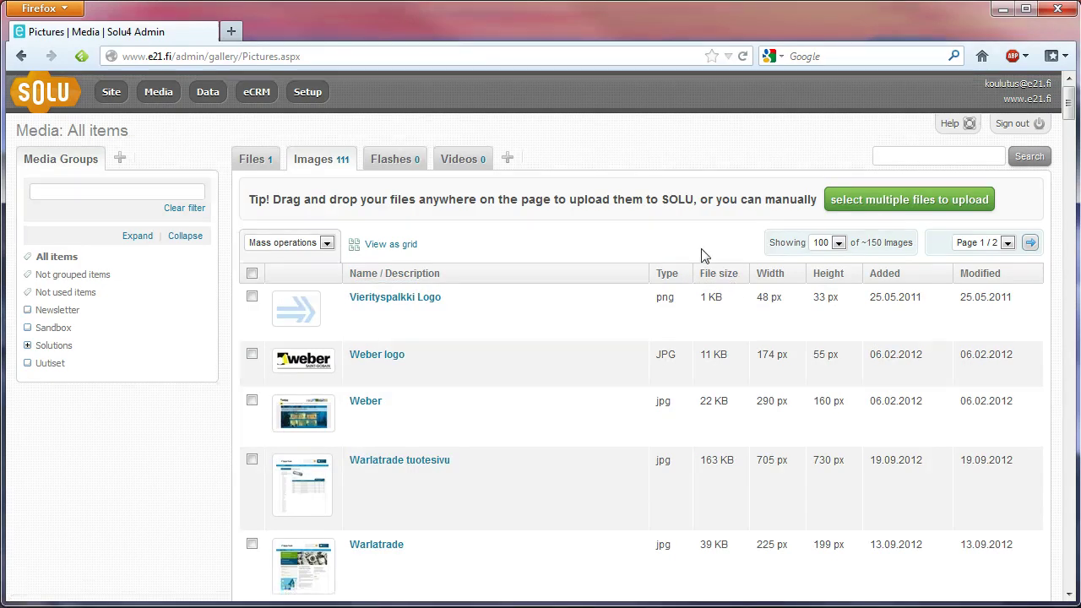
- Search the image gallery for "e21"
{"action": "left_click", "coordinate": [904, 156]}
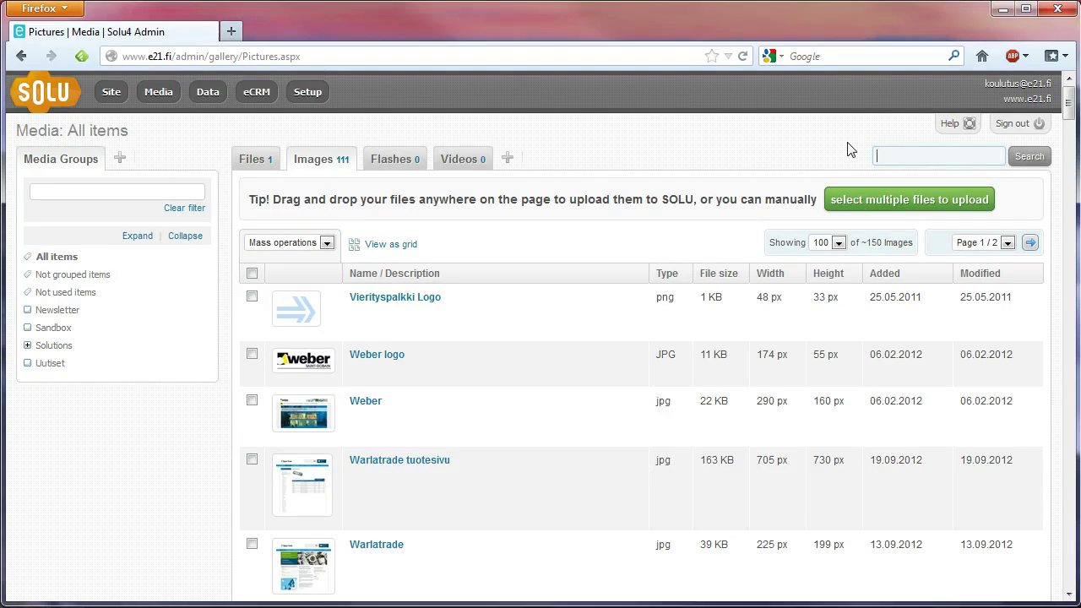
{"action": "type", "text": "e21"}
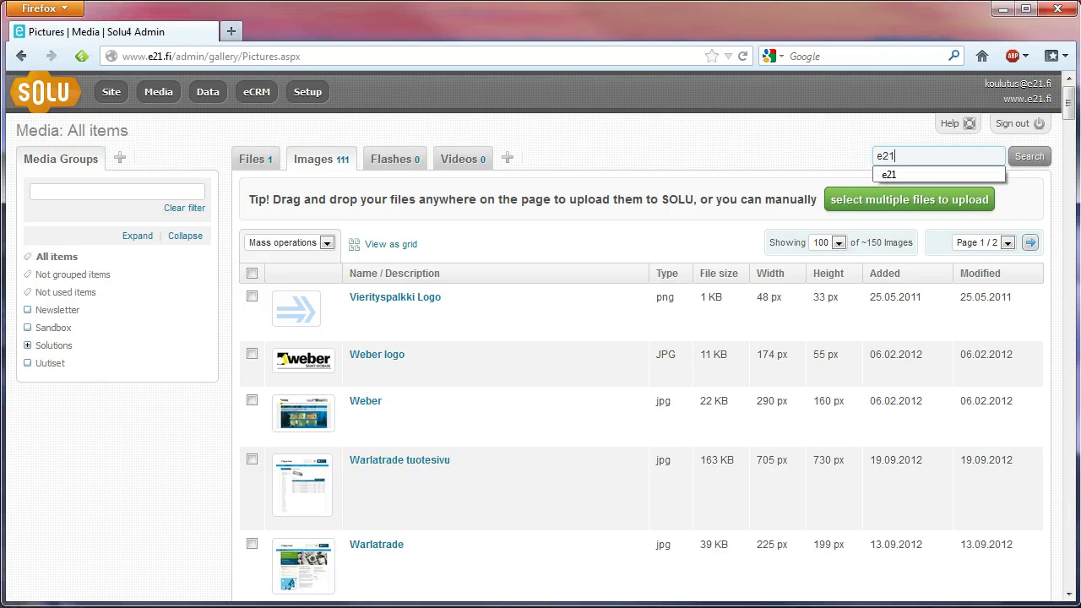
{"action": "left_click", "coordinate": [1043, 160]}
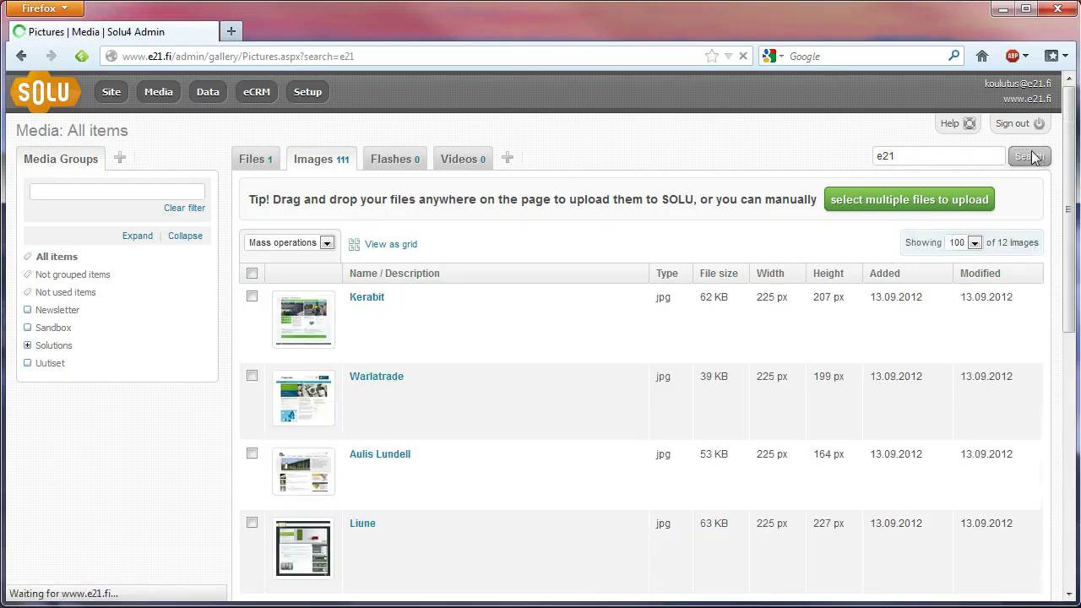
- Check the "e21" part of the Kerabit image's original file name in its details, and close them
{"action": "mouse_move", "coordinate": [502, 294]}
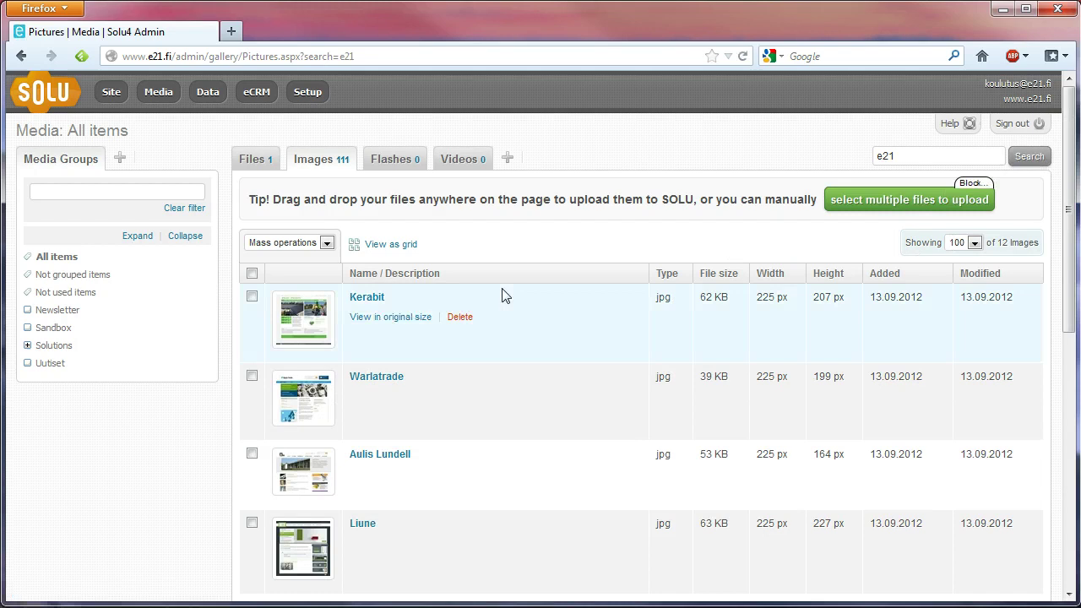
{"action": "left_click", "coordinate": [368, 300]}
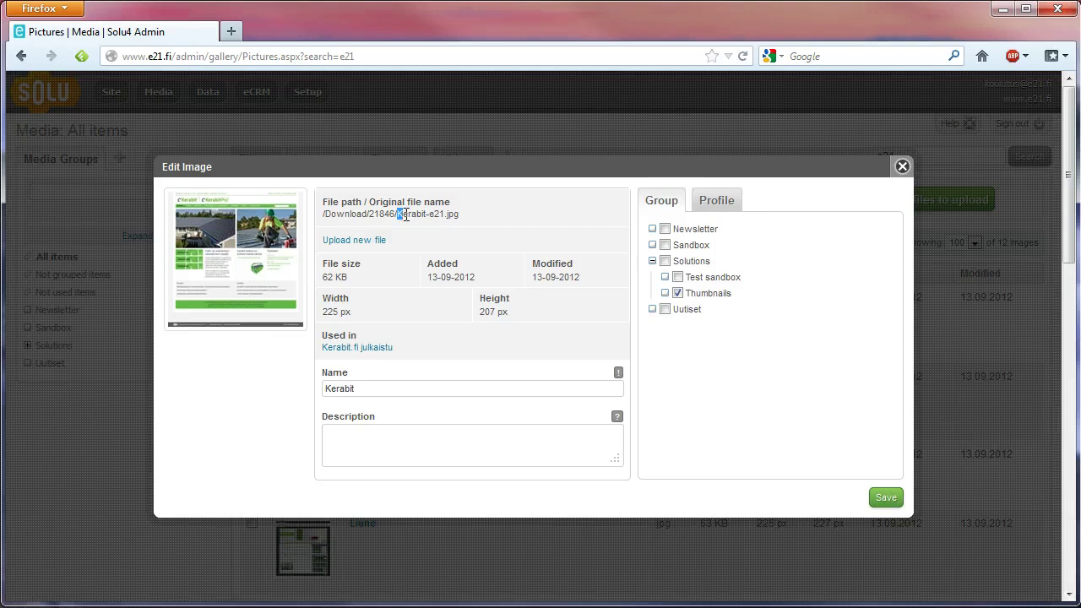
{"action": "left_click_drag", "start_coordinate": [427, 214], "coordinate": [443, 217]}
{"action": "left_click", "coordinate": [901, 167]}
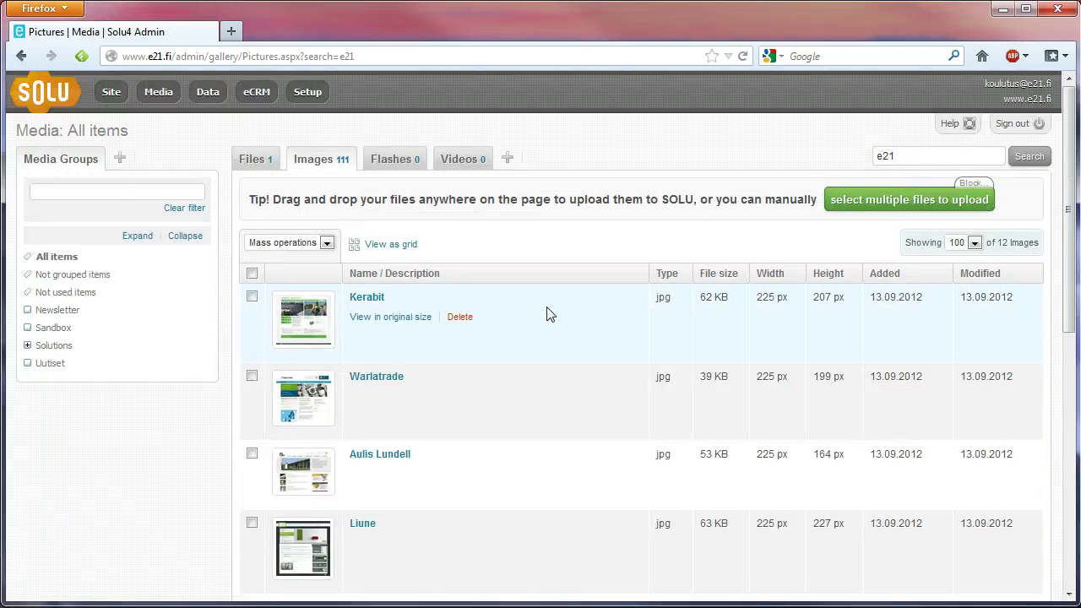
- Select the Kerabit and Warlatrade images and view the available mass operations without applying any
{"action": "left_click", "coordinate": [252, 300]}
{"action": "left_click", "coordinate": [252, 377]}
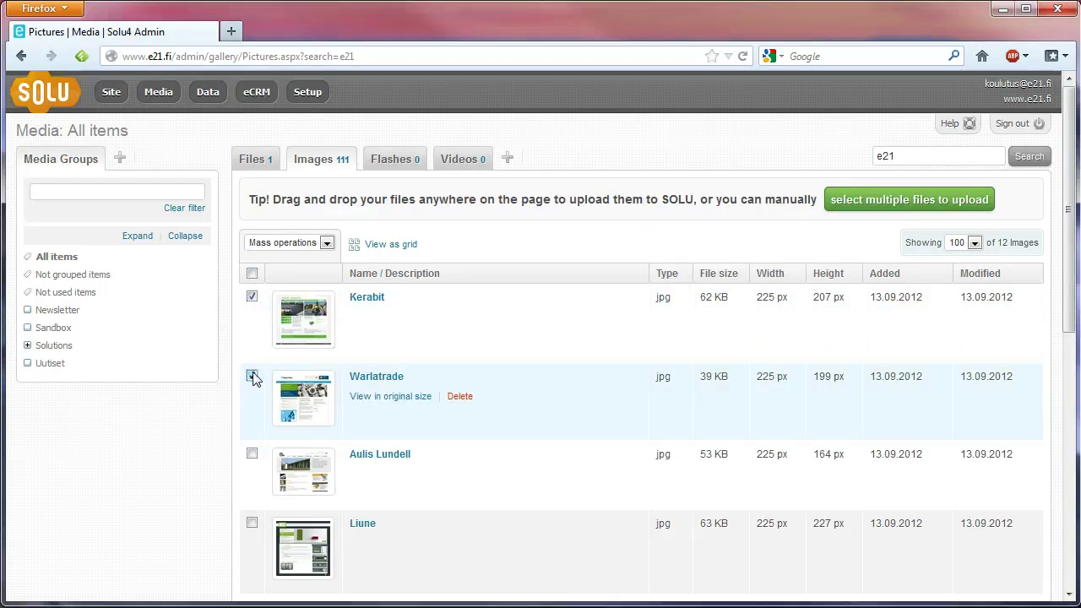
{"action": "left_click", "coordinate": [327, 243]}
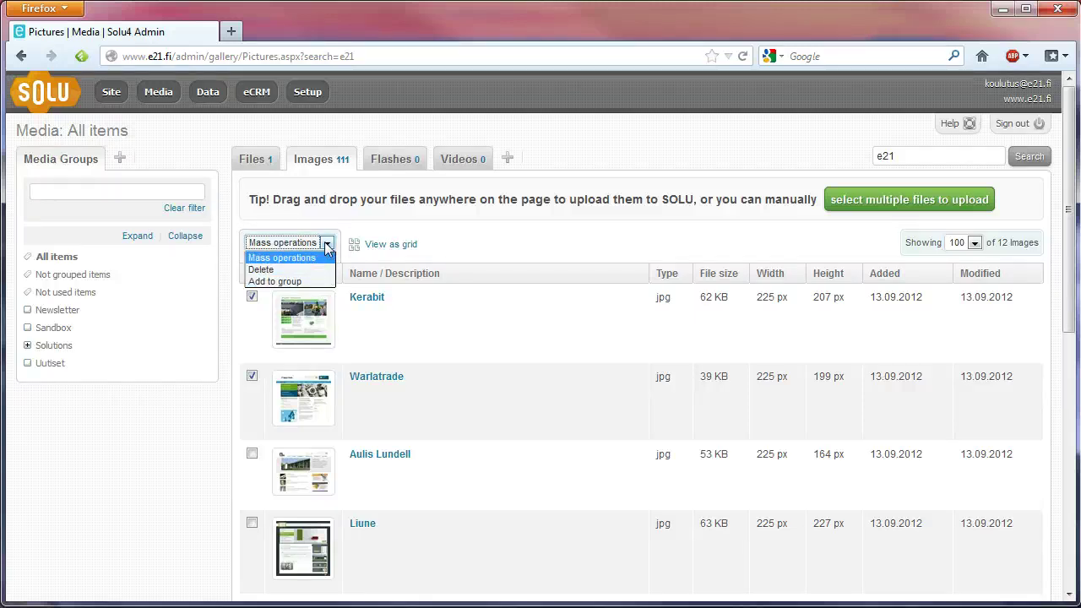
{"action": "left_click", "coordinate": [327, 246]}
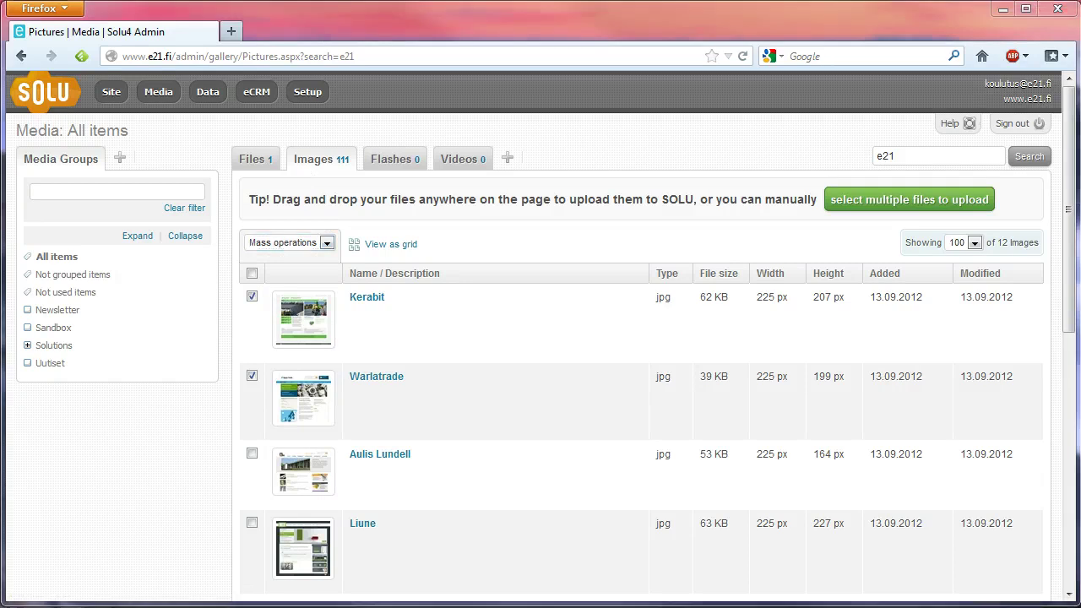
- Upload Koala.jpg and Marketing material.docx, look over the Koala picture's name and description fields, and discard all the unprocessed uploads
{"action": "left_click_drag", "start_coordinate": [314, 34], "coordinate": [533, 224]}
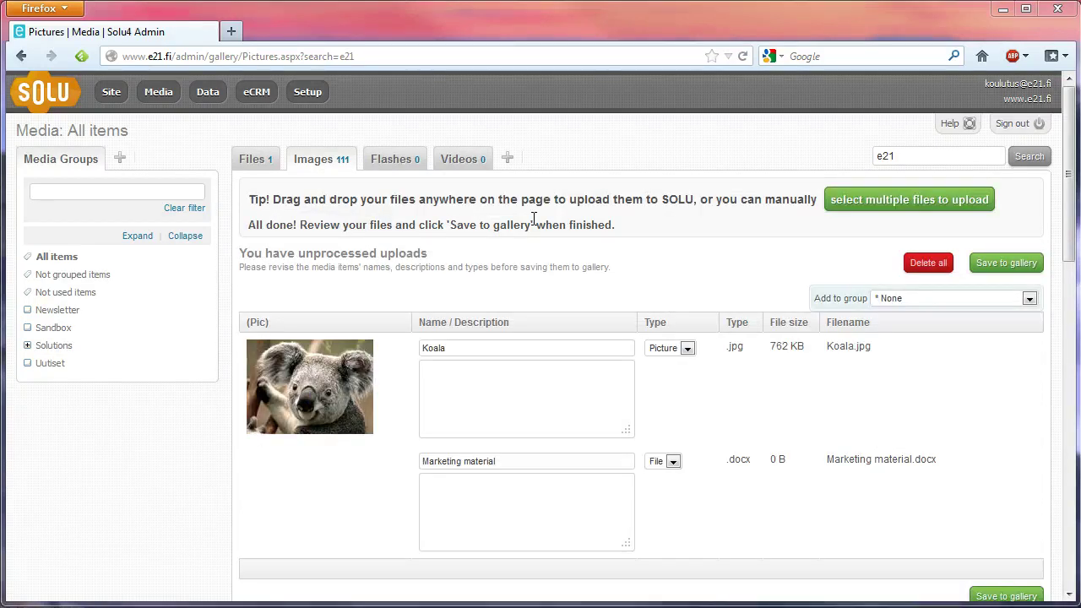
{"action": "left_click", "coordinate": [531, 348]}
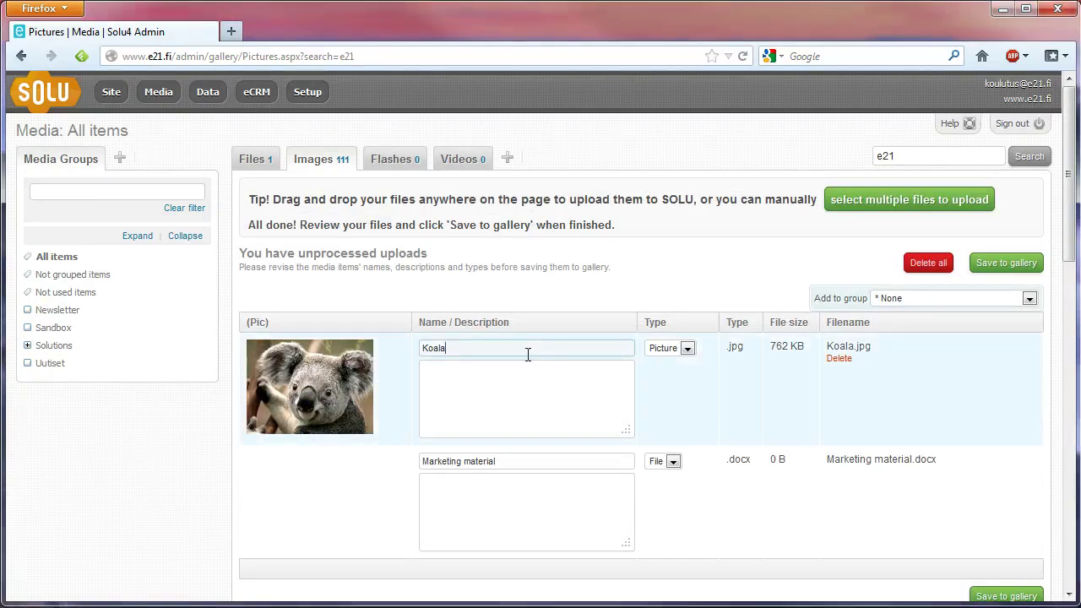
{"action": "left_click", "coordinate": [524, 392]}
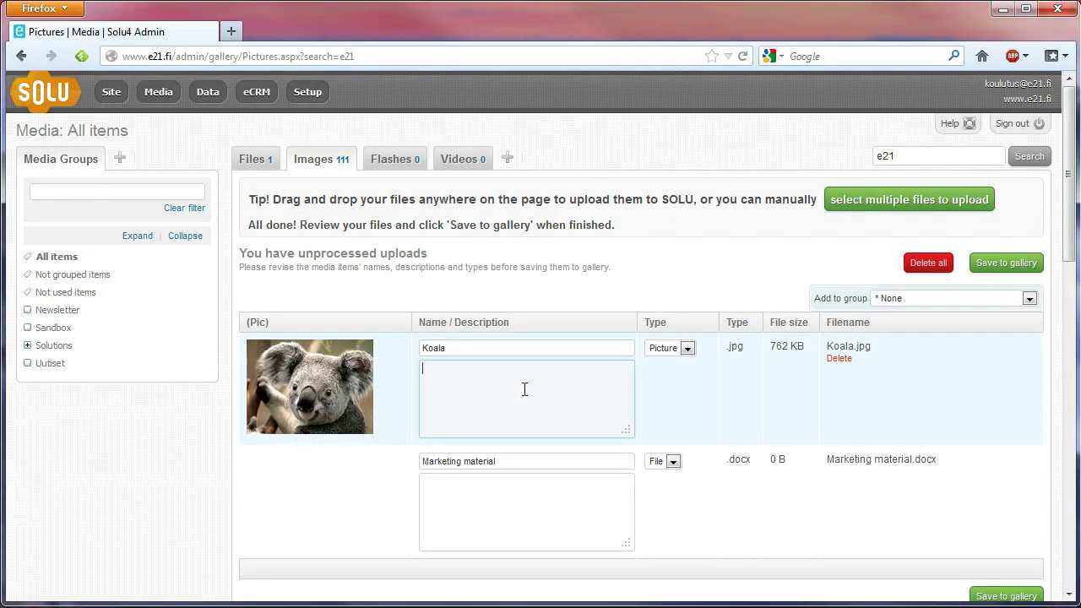
{"action": "left_click", "coordinate": [931, 272]}
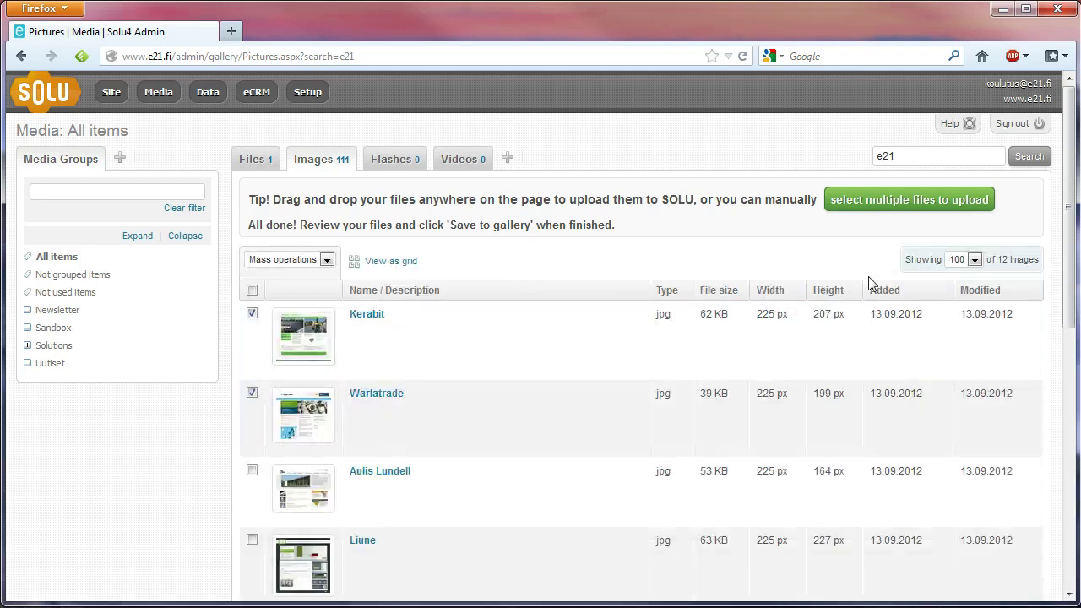
- Open the form for adding a single image and close it without saving
{"action": "left_click", "coordinate": [508, 160]}
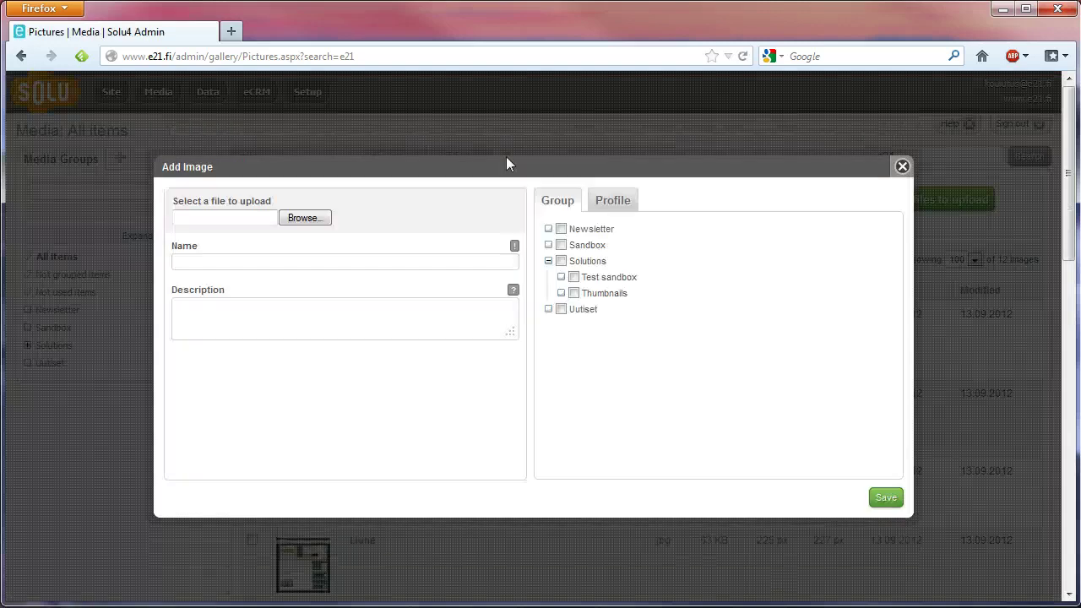
{"action": "left_click", "coordinate": [902, 172]}
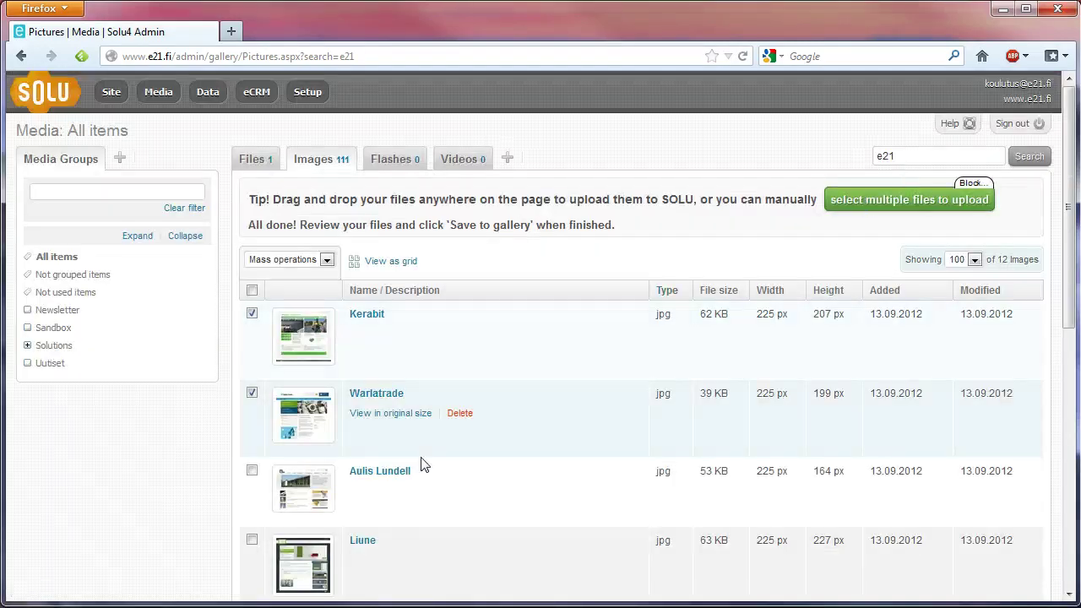